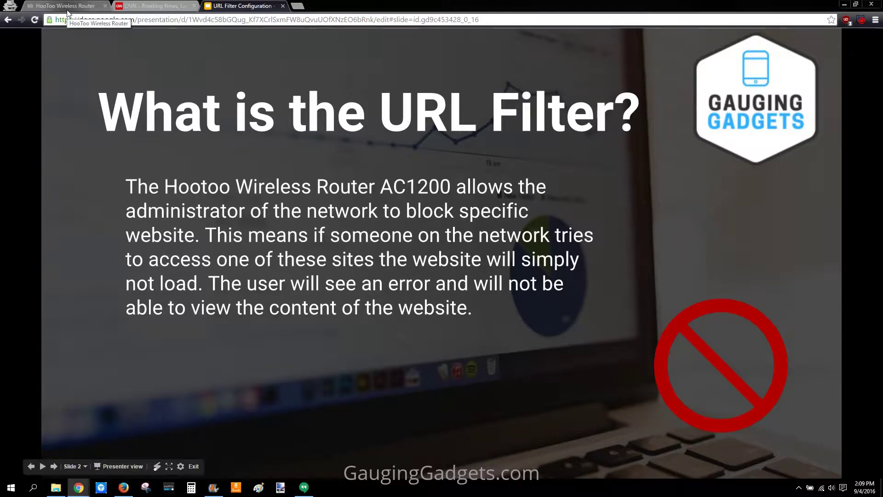
- Advance the presentation to slide 3, about finding URL Filter at 10.10.10.252
click(234, 128)
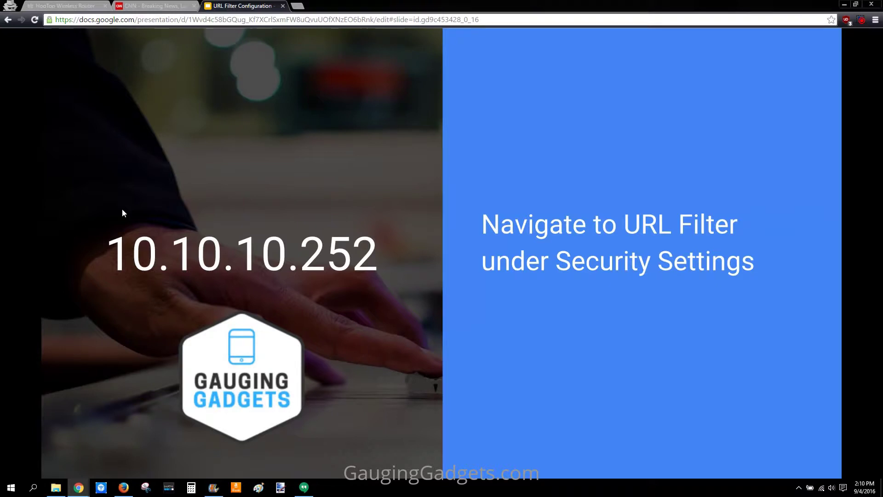
- Switch to the HooToo Wireless Router admin tab
click(75, 6)
- Go to the URL Filter page under Security Settings
click(46, 89)
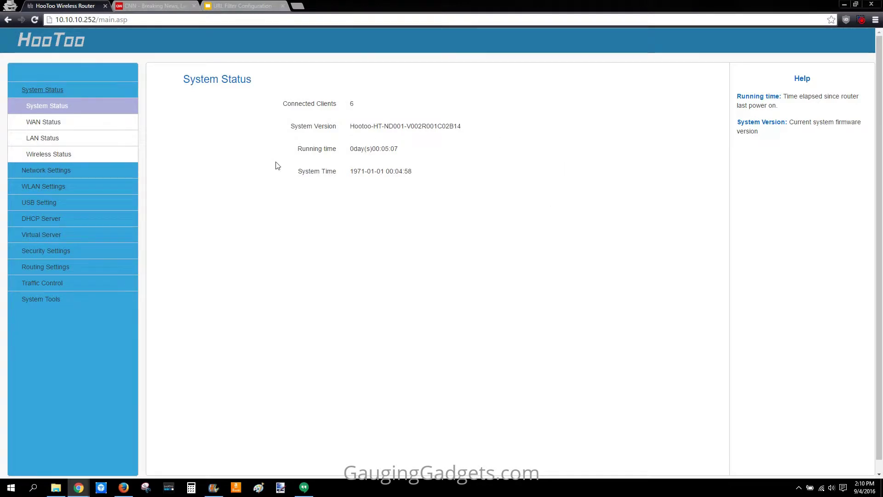
click(41, 252)
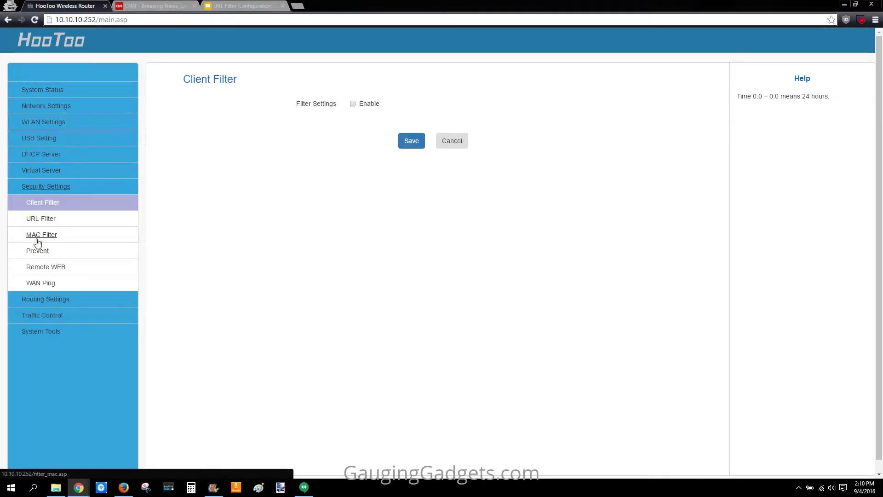
click(38, 224)
- Turn URL filtering off and save, re-enable it, and select empty policy 3
click(353, 104)
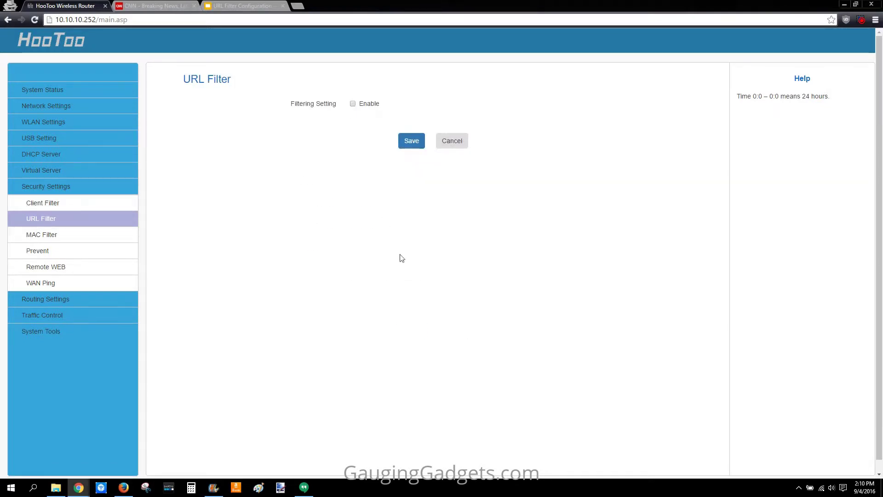
click(415, 139)
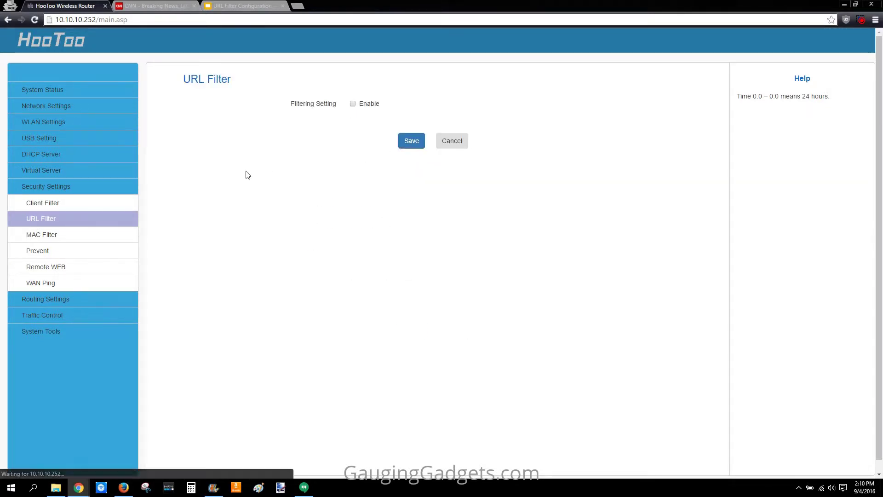
click(353, 103)
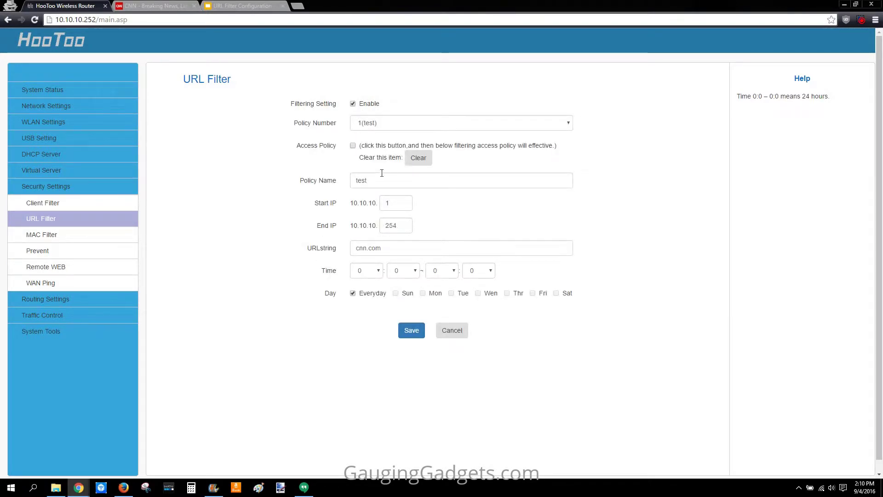
click(398, 123)
click(382, 156)
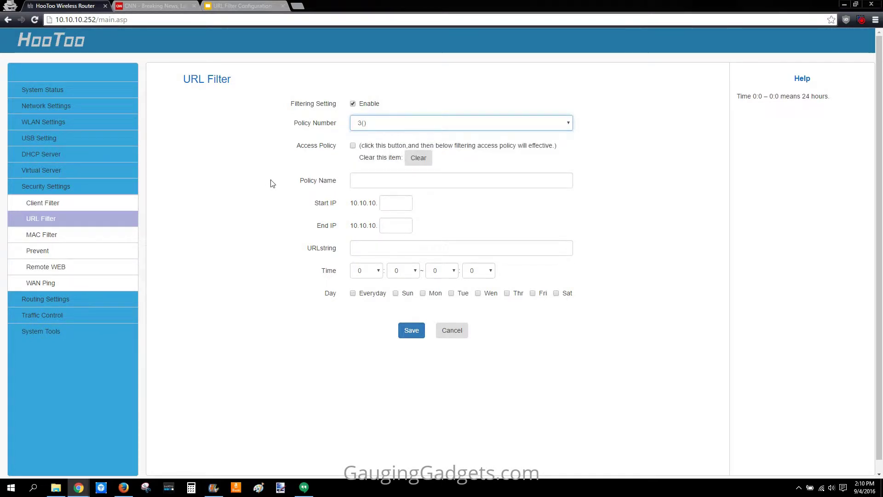
- Enable Access Policy for policy 3 and name it 'CNN test'
click(353, 146)
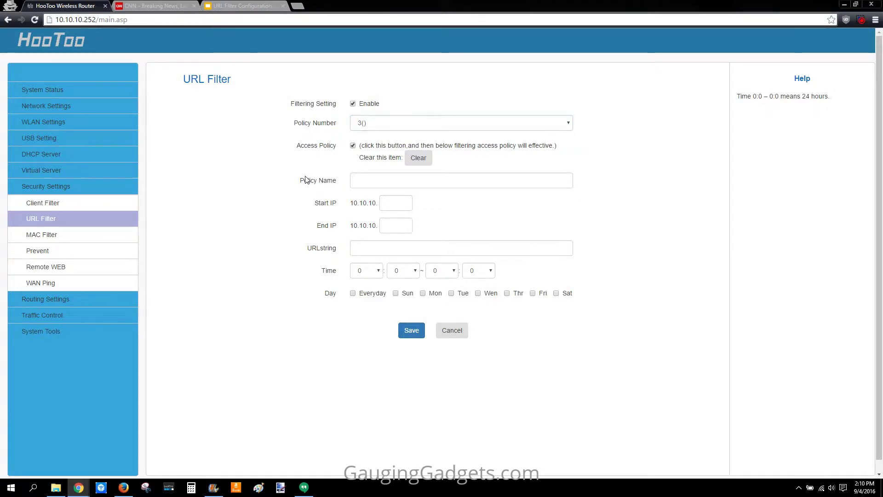
click(382, 182)
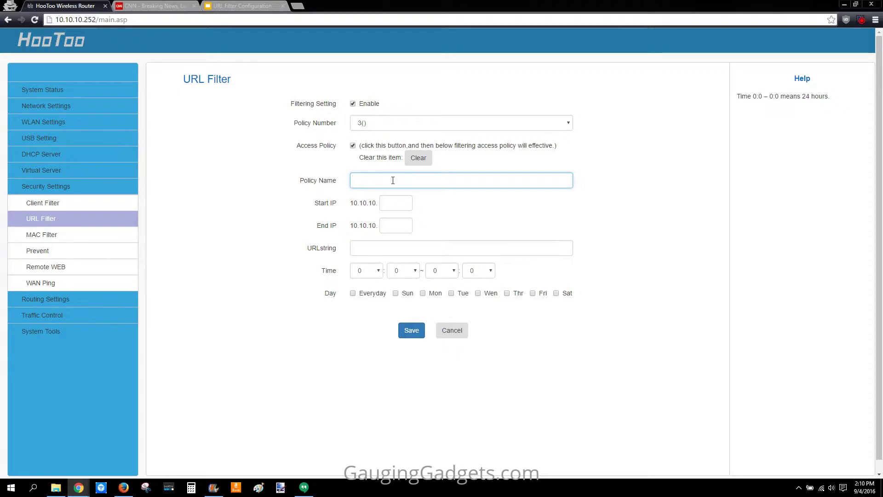
text(CNN test)
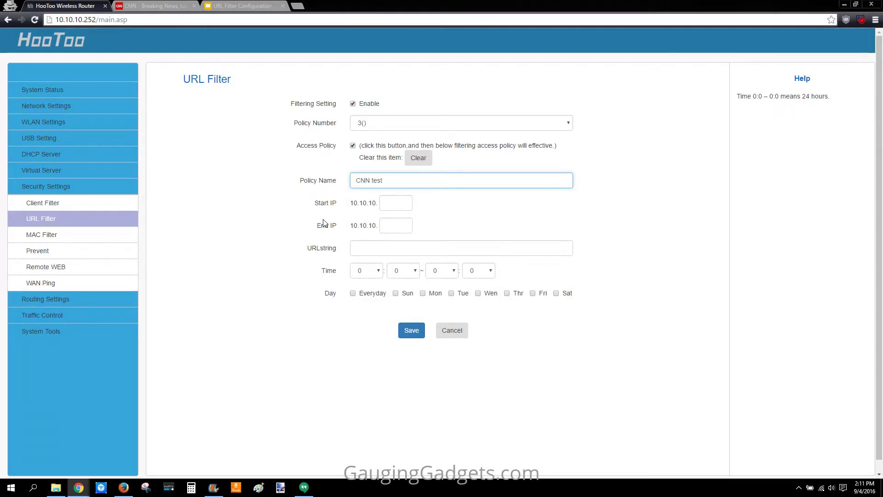
- Set the policy's IP range to Start IP 1 and End IP 254
click(398, 198)
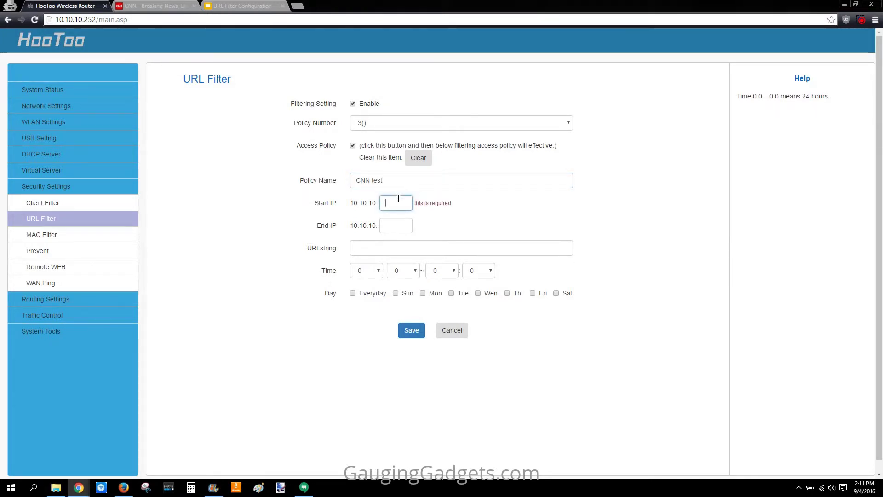
text(1)
click(400, 227)
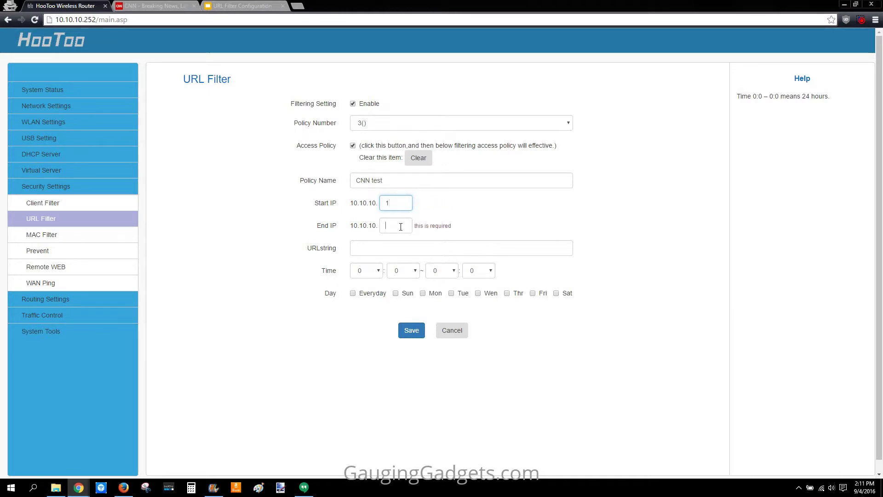
text(0)
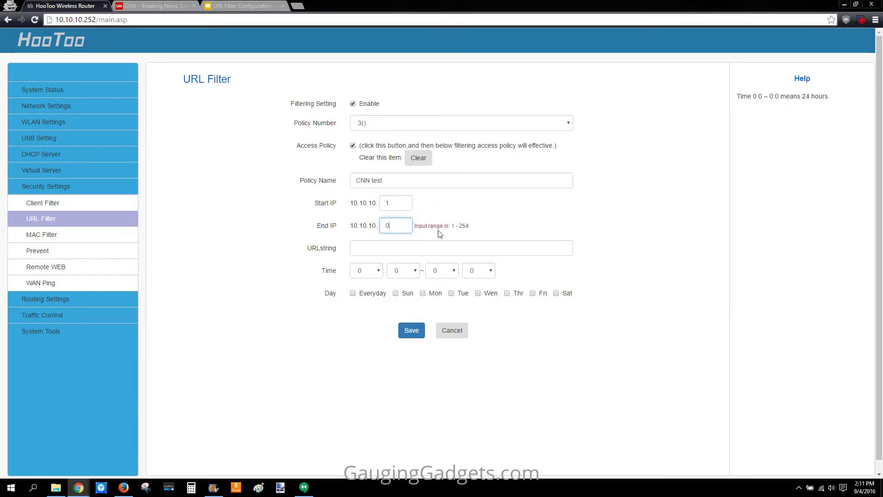
double_click(388, 226)
text(254)
click(445, 211)
- Block 'cnn.com' every day, save, and check the list shows 3(CNN test)
click(405, 247)
text(cnn.com)
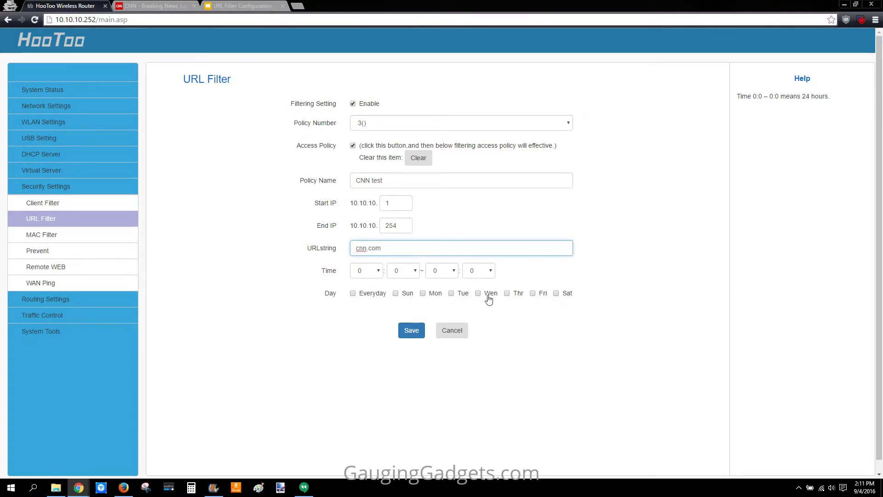
click(353, 294)
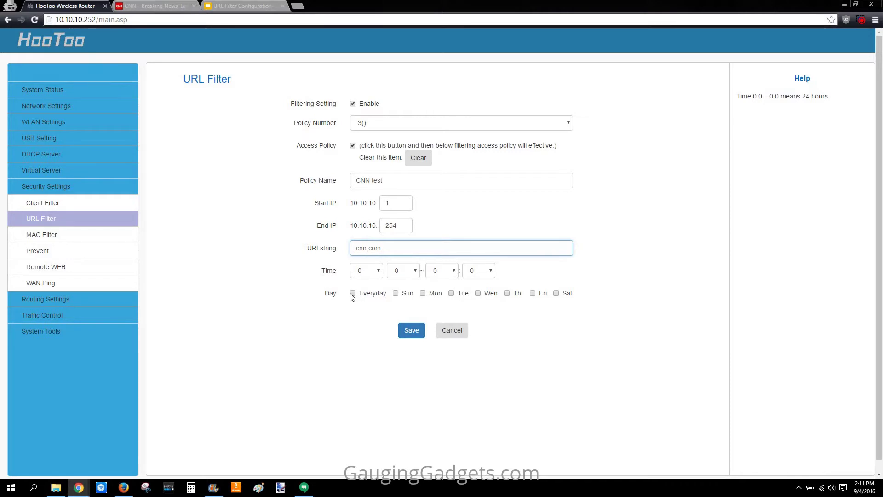
click(410, 335)
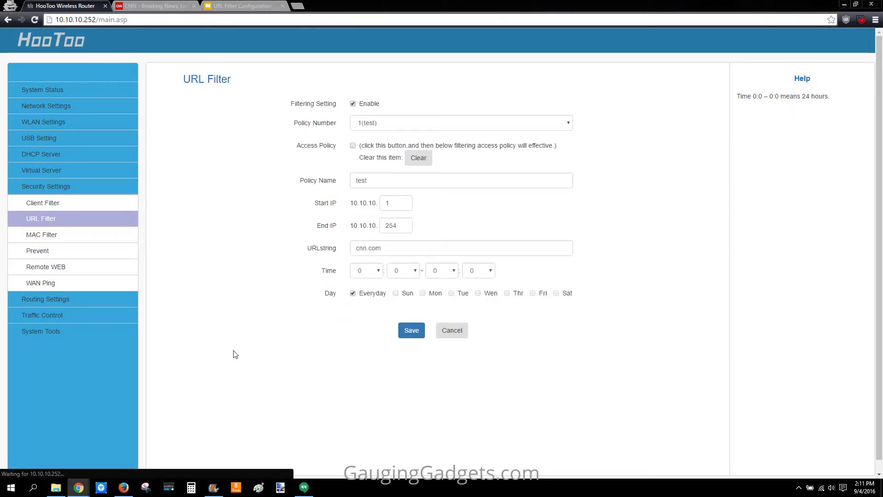
click(433, 125)
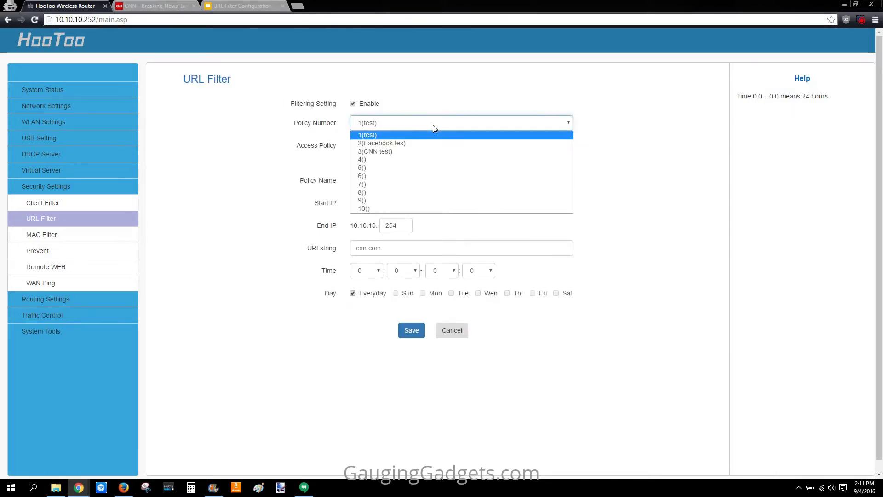
- Load policy 3(CNN test), confirm reloading cnn.com fails with 'This site can't be reached'
click(389, 144)
click(147, 6)
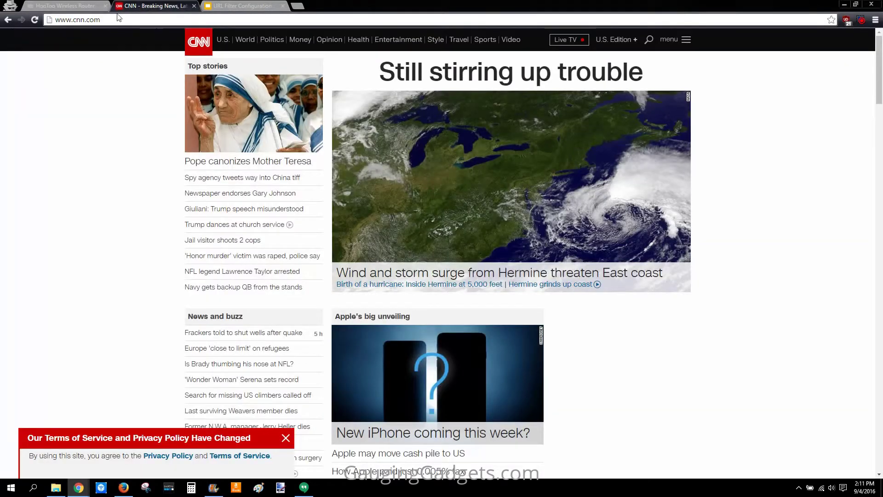
click(34, 20)
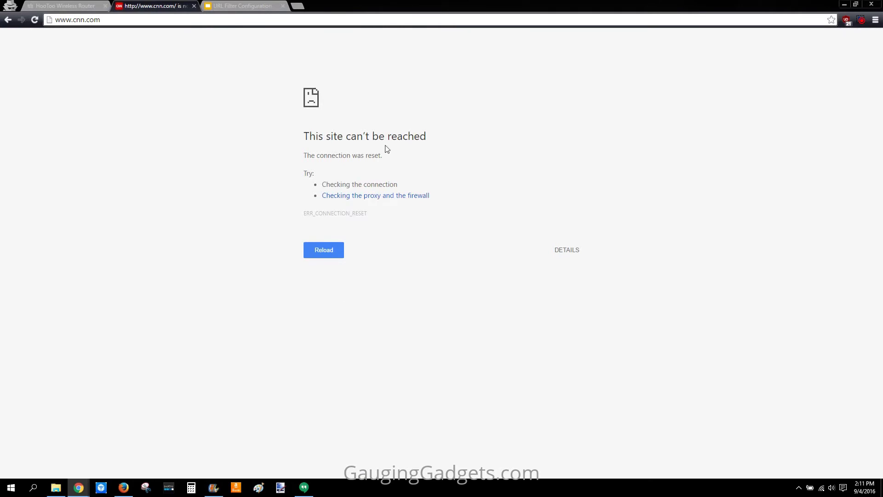
click(55, 6)
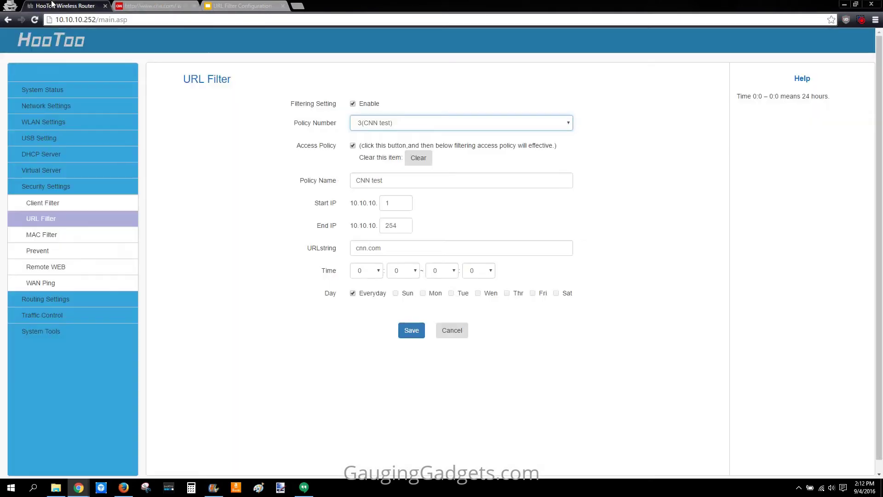
- Disable the CNN test access policy and save, confirming cnn.com and its Hermine article load
click(353, 146)
click(412, 330)
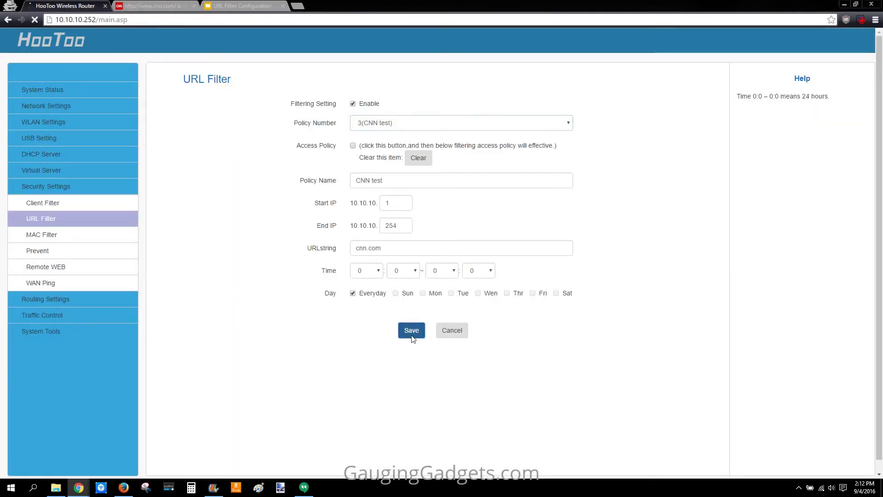
click(158, 6)
click(34, 20)
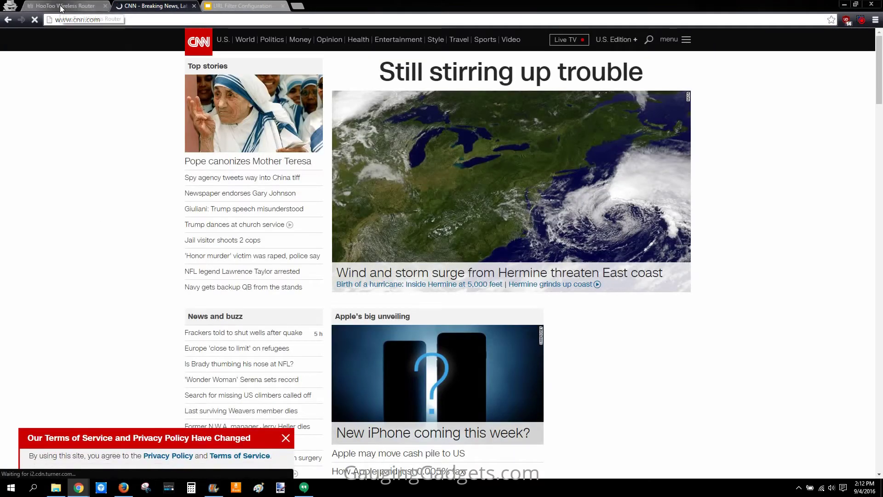
click(65, 6)
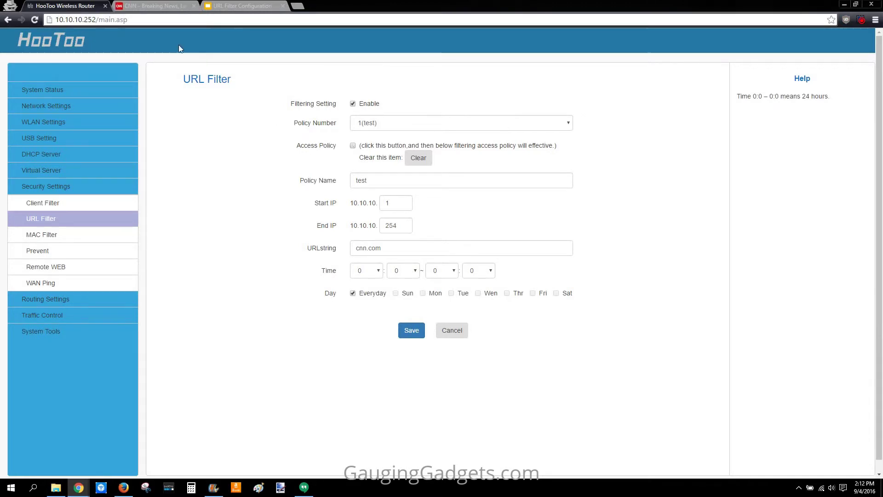
click(156, 6)
click(460, 273)
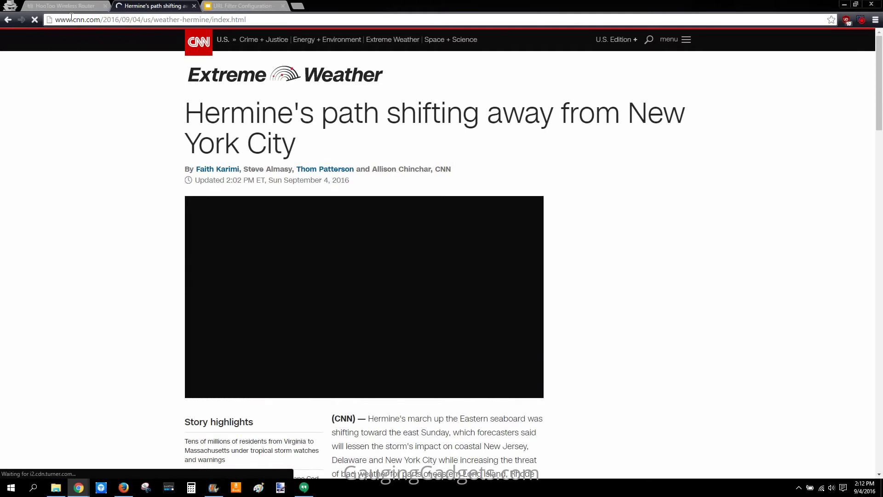
- Reload policy 3(CNN test), re-enable its access policy and save, confirming the CNN article is blocked
click(69, 6)
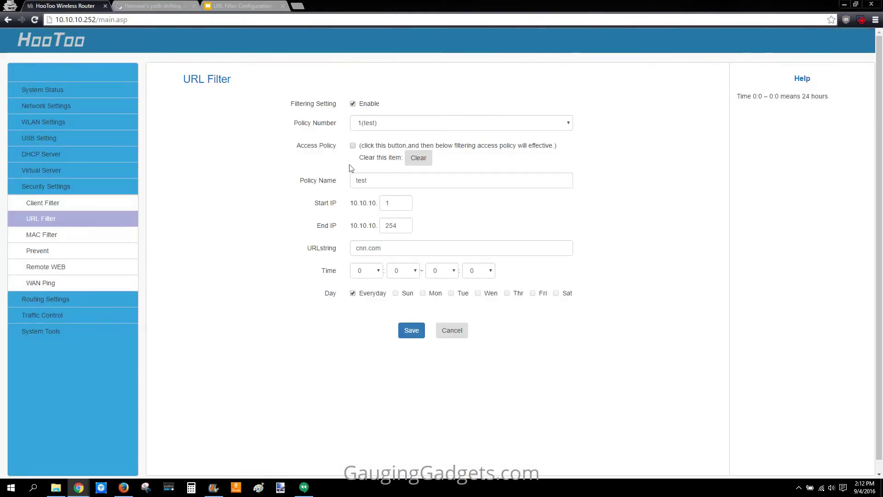
click(374, 123)
click(368, 151)
click(353, 146)
click(410, 329)
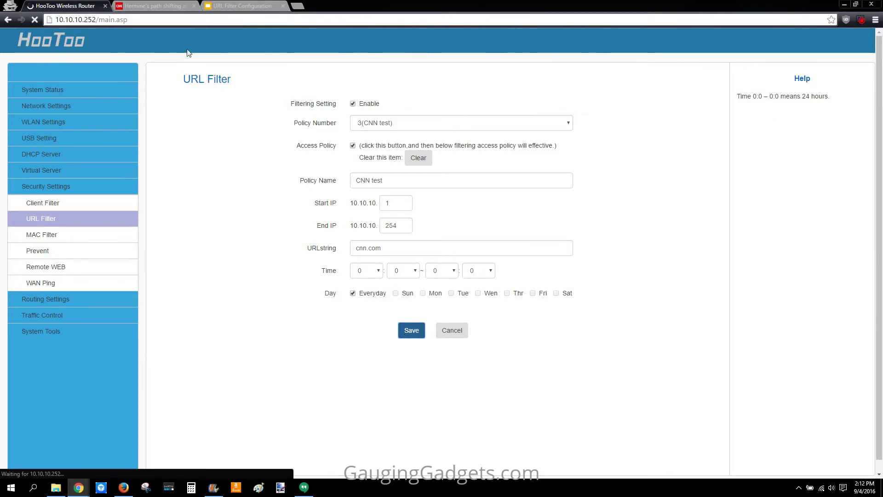
click(154, 6)
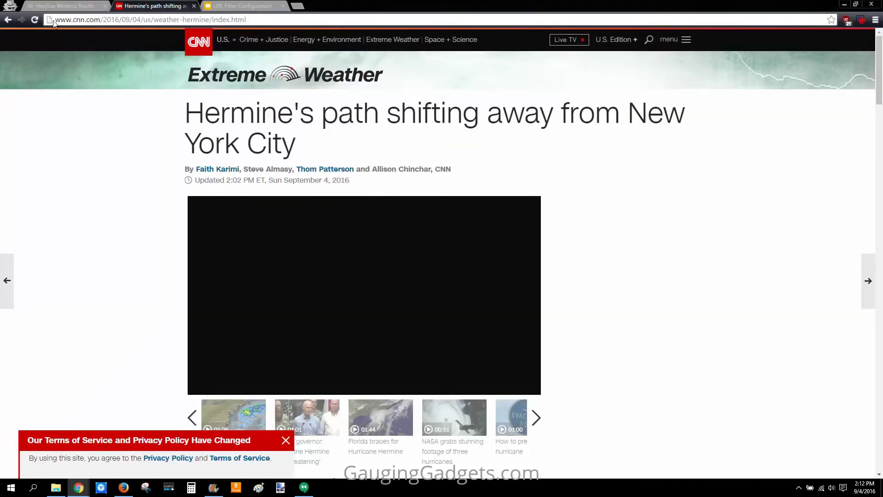
key(F5)
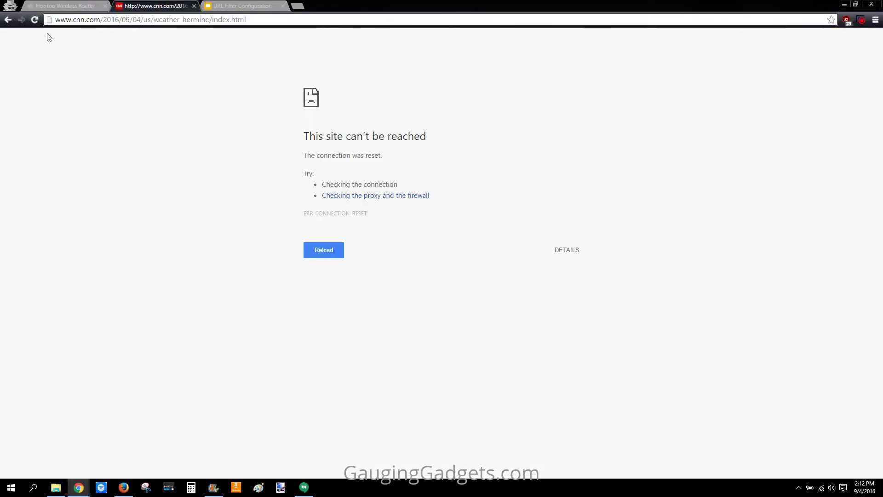
click(65, 5)
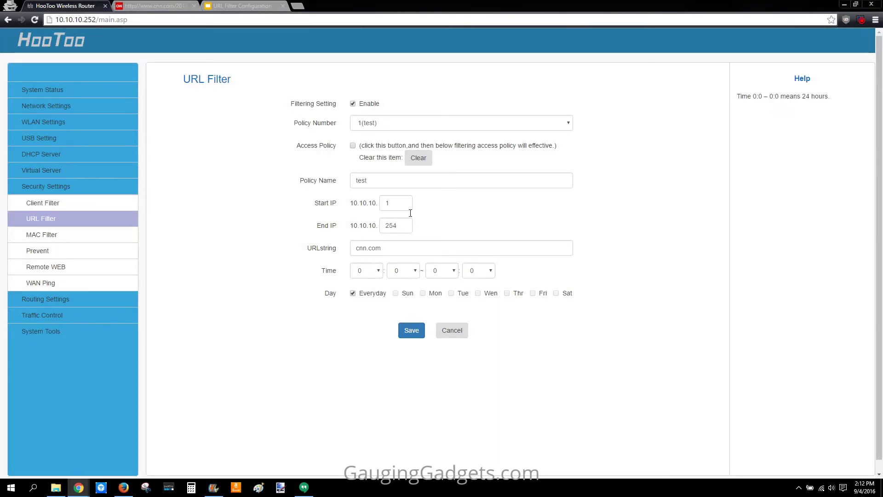
click(64, 333)
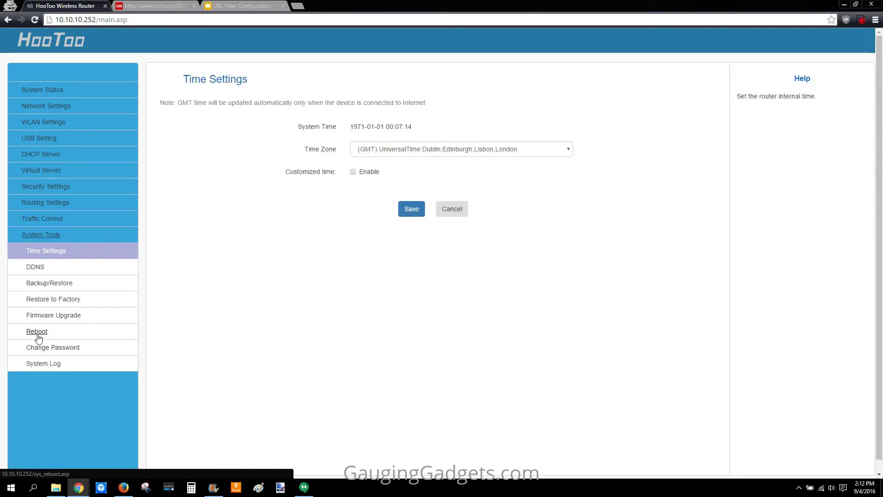
click(38, 337)
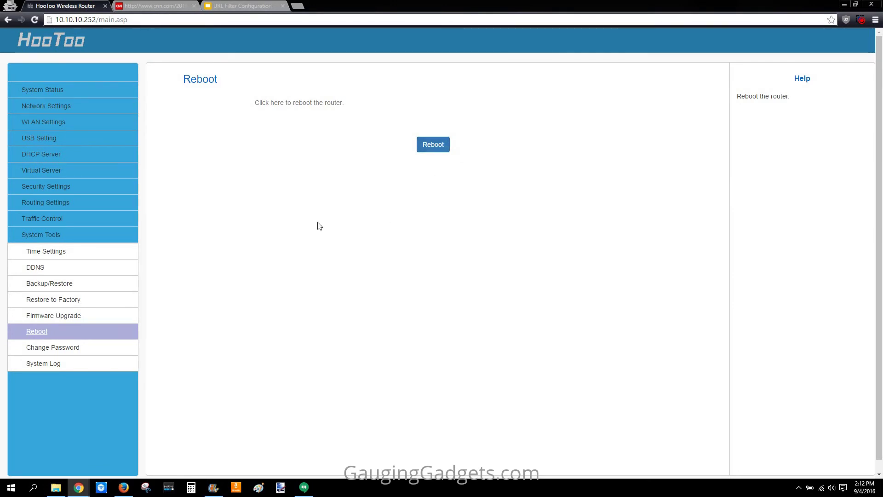
click(48, 188)
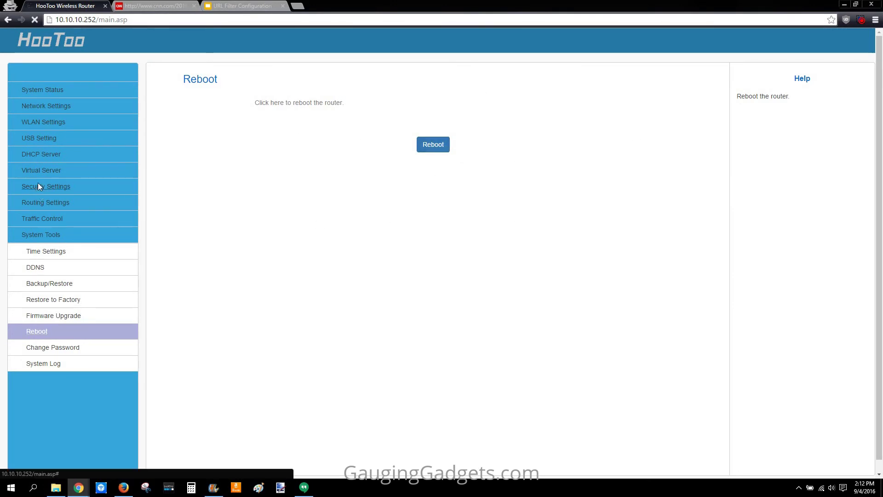
click(42, 219)
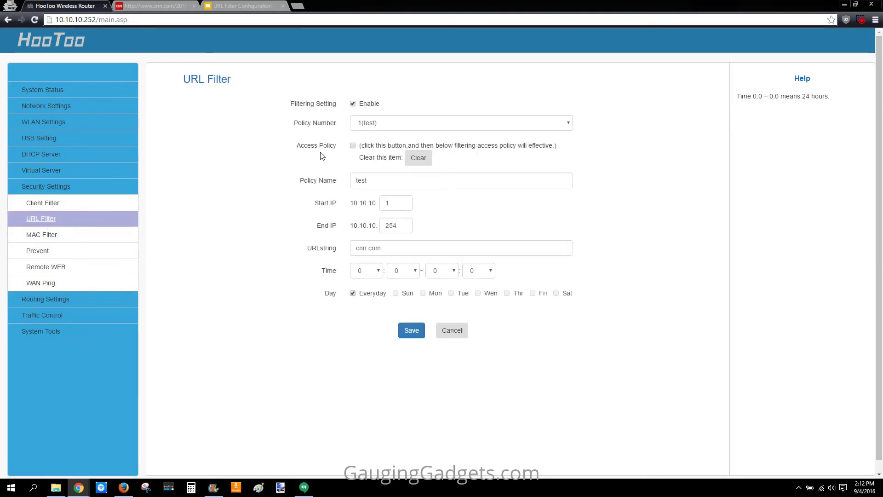